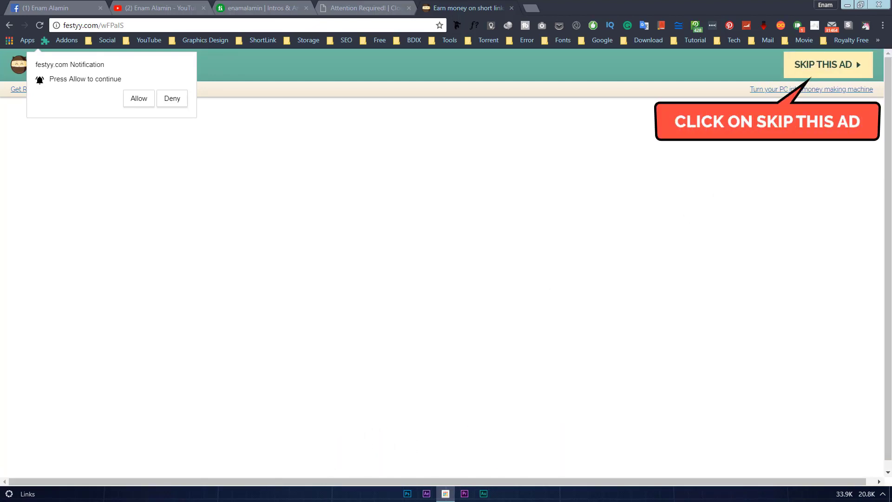
Skip the ad page and download Download Now.zip from Google Drive despite the virus-scan notice
click(832, 67)
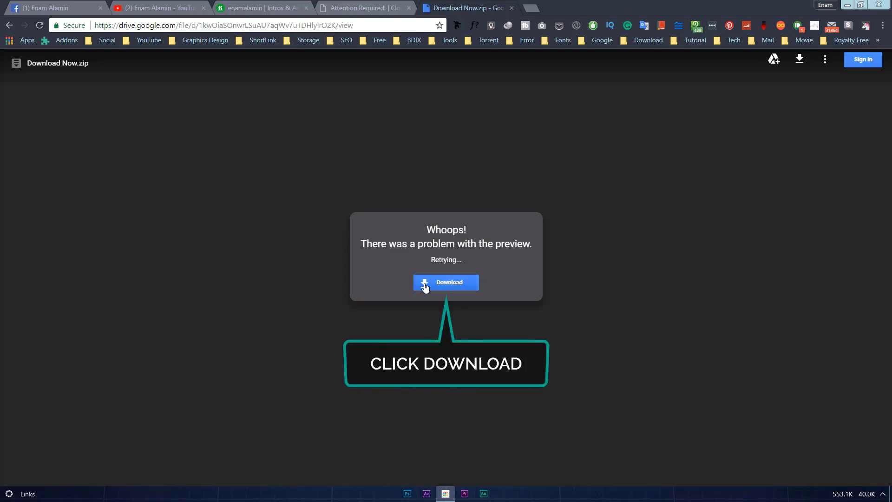
click(446, 287)
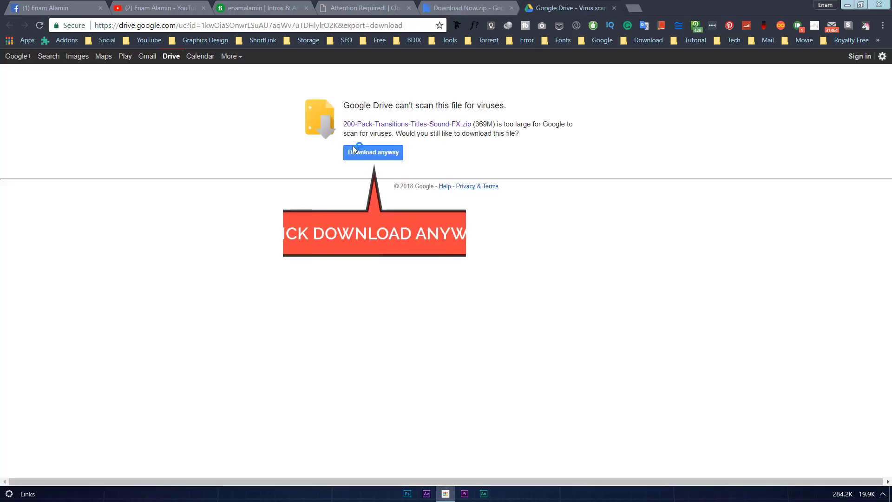
click(361, 158)
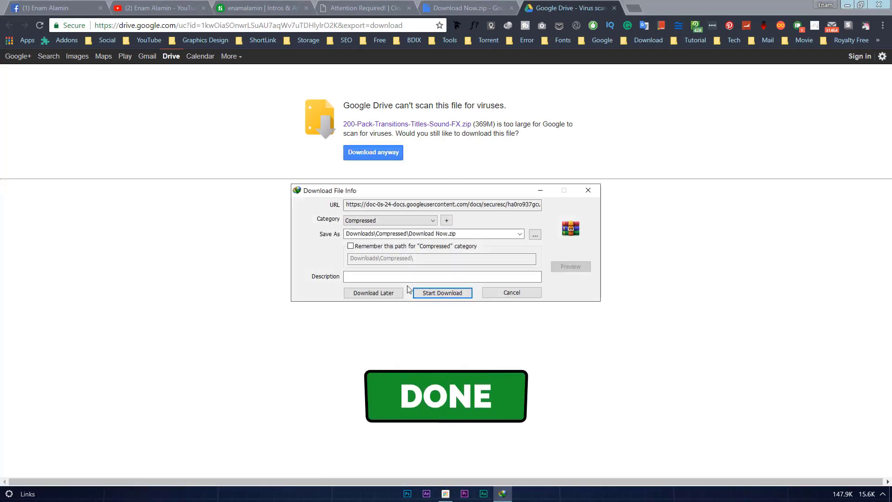
click(450, 294)
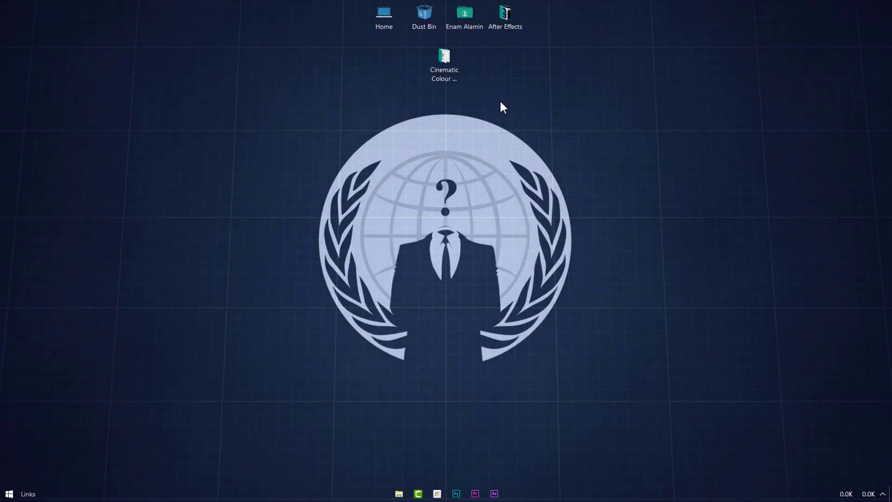
Copy the preset file Cinematic Infinite Looks CC2014.ffx from the Cinematic Colour Presets folder on the desktop
click(456, 66)
drag(404, 43, 476, 105)
double_click(448, 67)
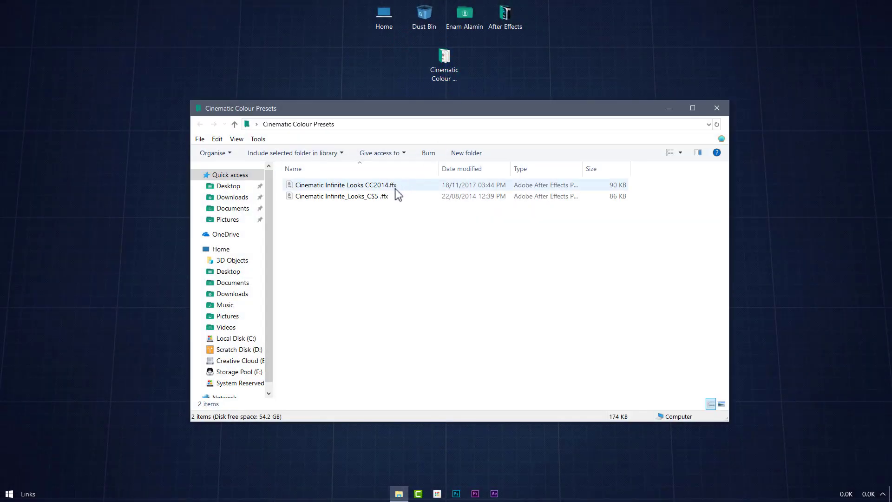
click(377, 186)
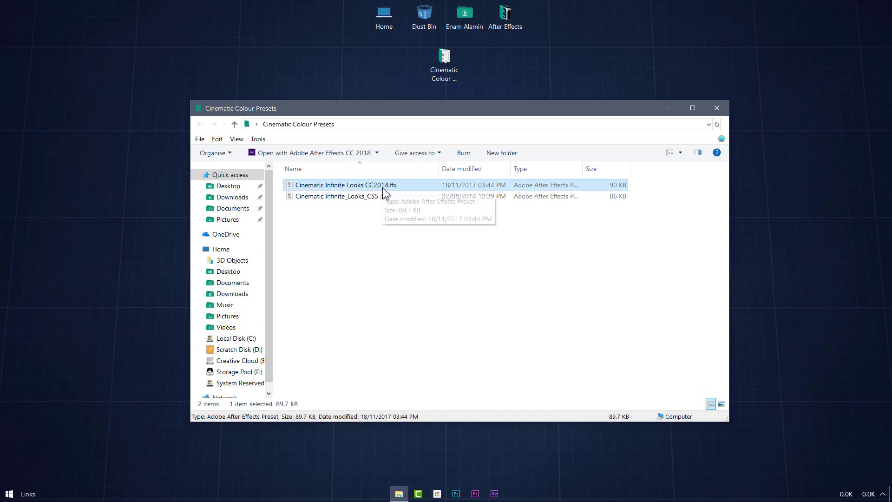
click(372, 196)
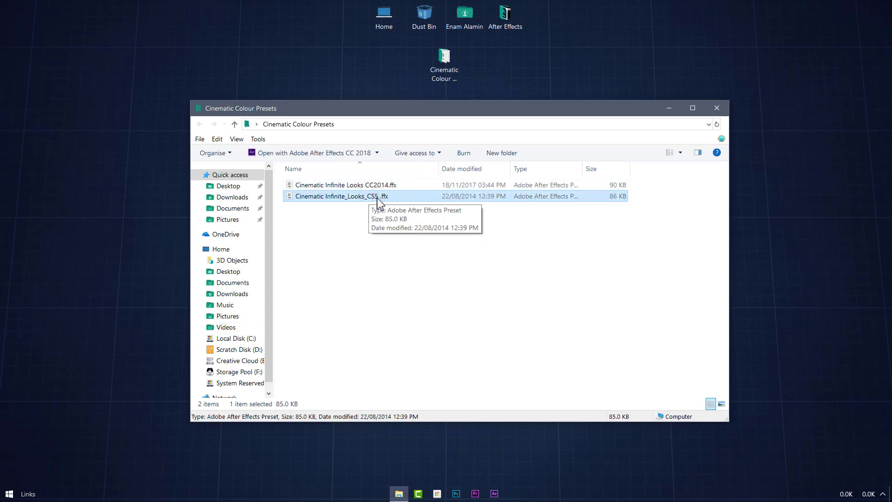
click(353, 185)
right_click(354, 185)
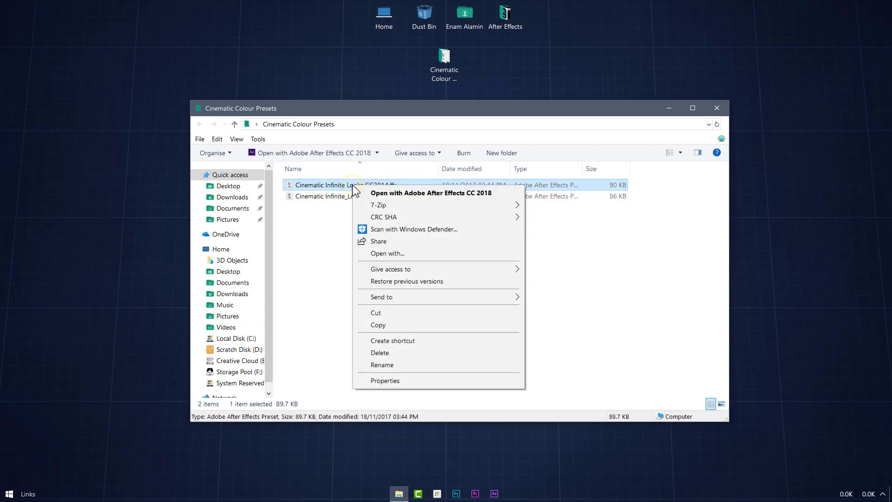
click(390, 322)
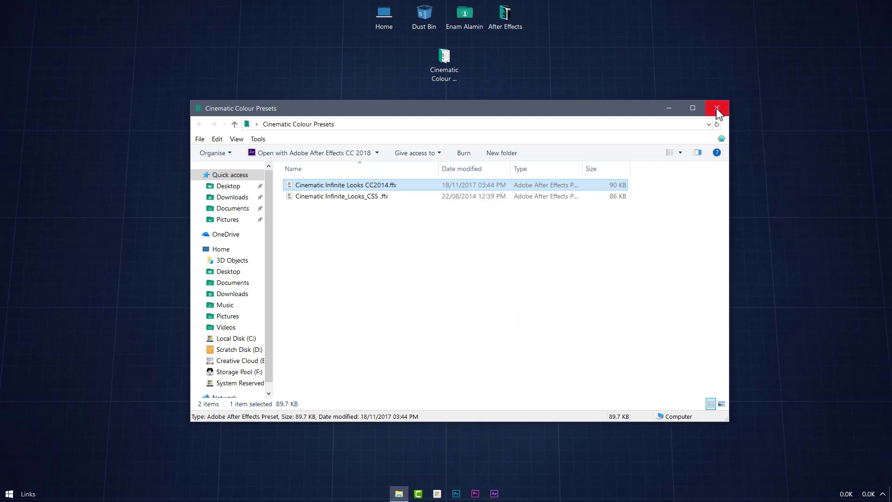
Close the preset folder and browse to C: > Program Files > Adobe > Adobe After Effects CC 2018 > Support Files > Presets
click(718, 111)
double_click(385, 18)
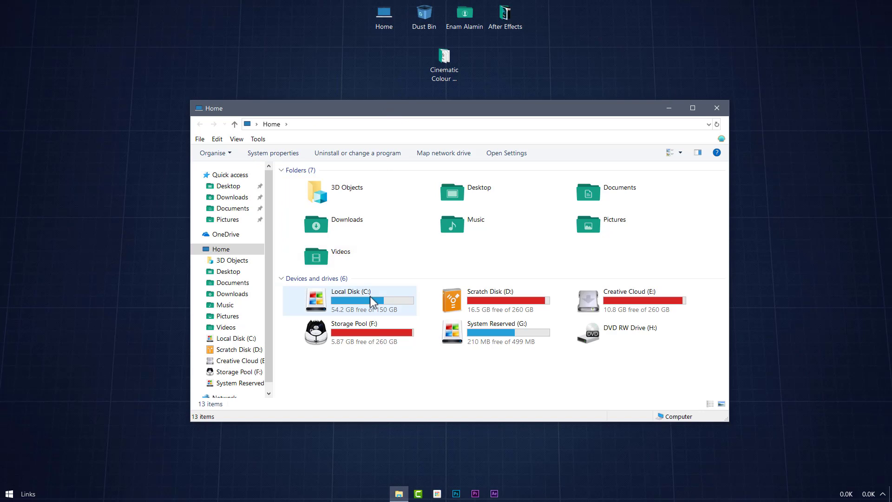
click(381, 302)
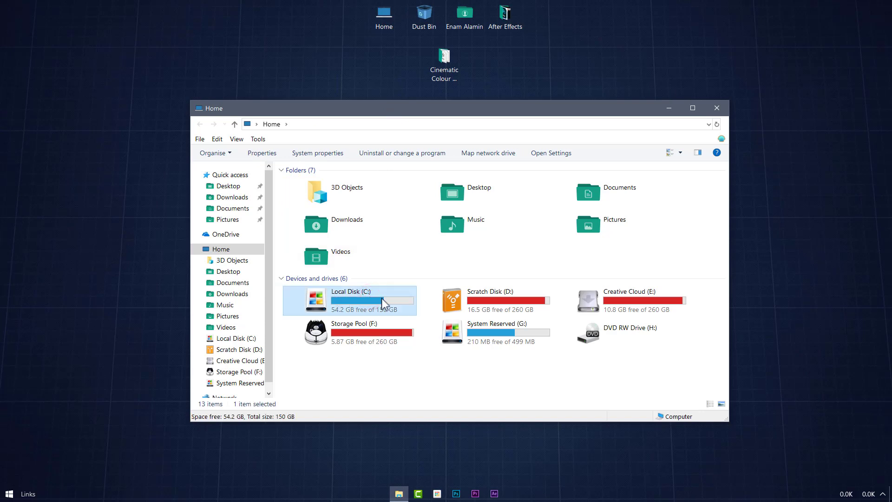
double_click(381, 302)
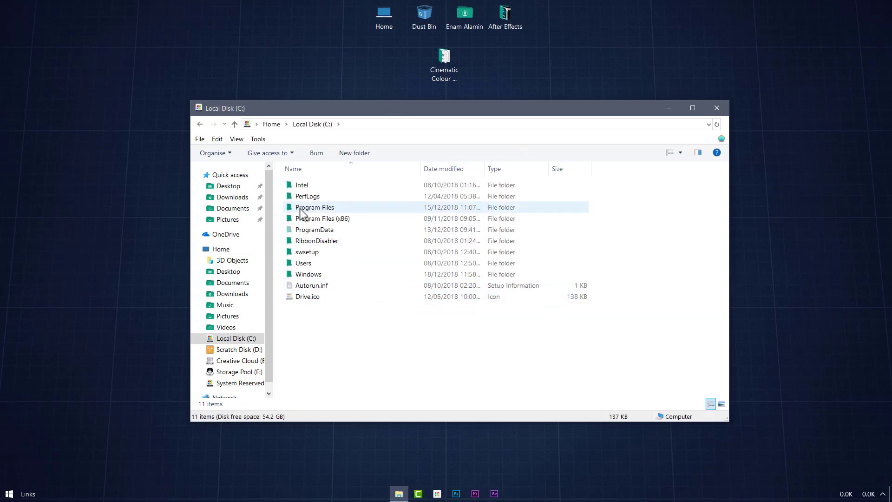
double_click(325, 210)
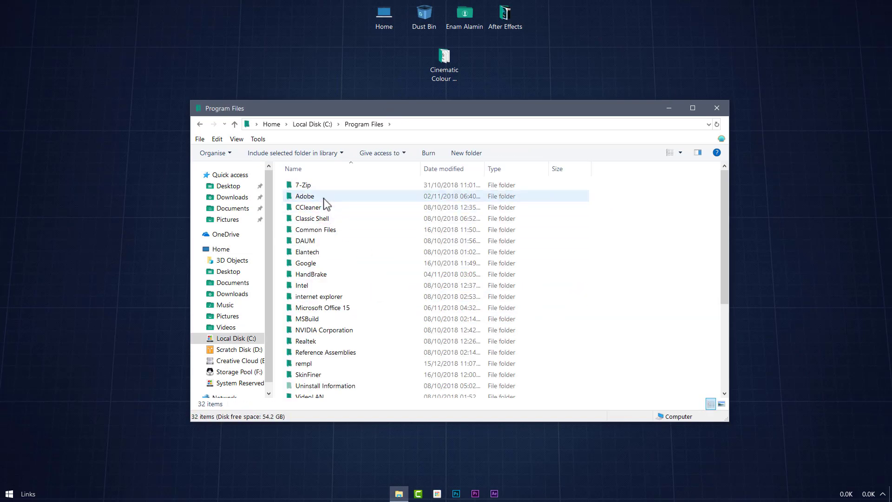
double_click(324, 197)
double_click(334, 186)
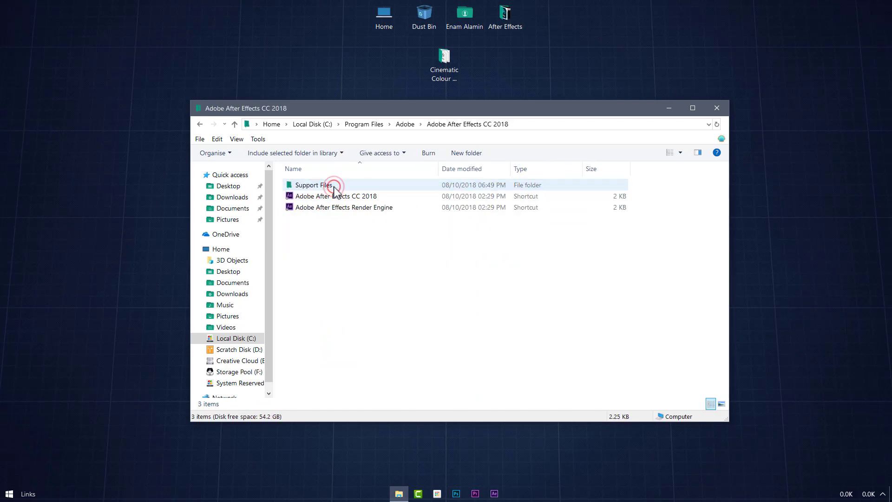
double_click(334, 186)
scroll(359, 313, down, 7)
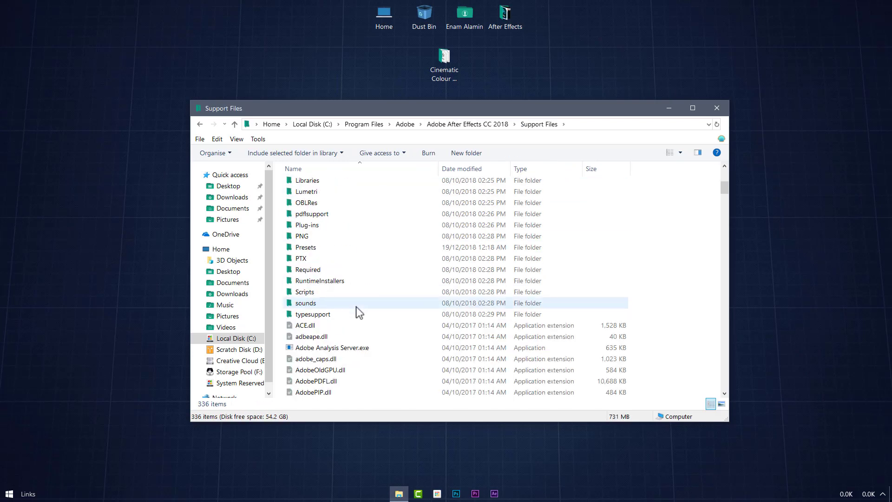
click(315, 250)
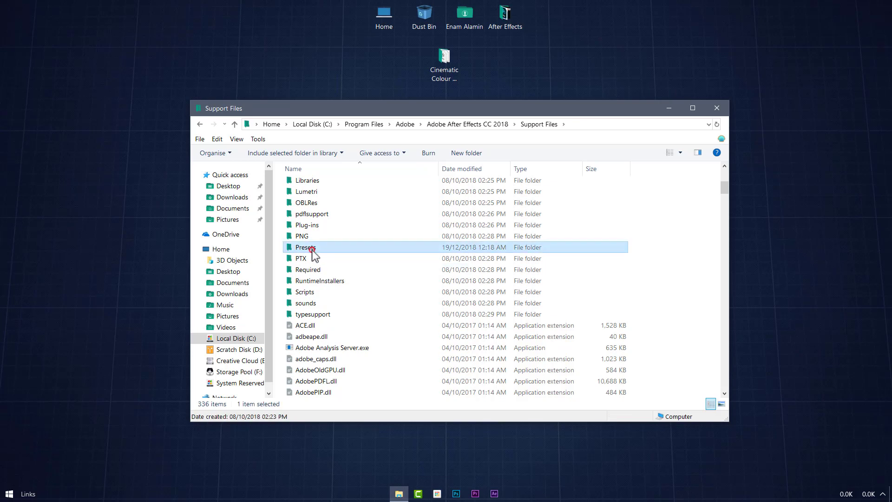
double_click(318, 249)
Paste the copied preset file into the Presets folder with administrator permission and close the folder window
right_click(519, 363)
click(566, 296)
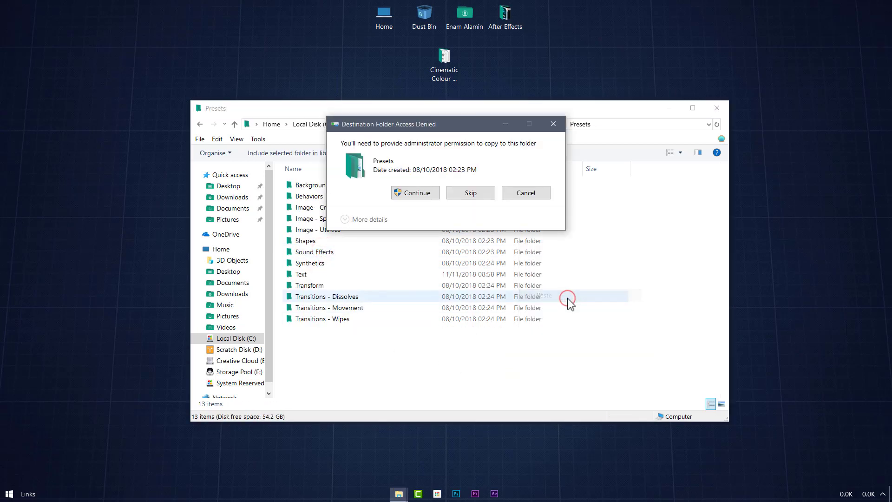
click(416, 193)
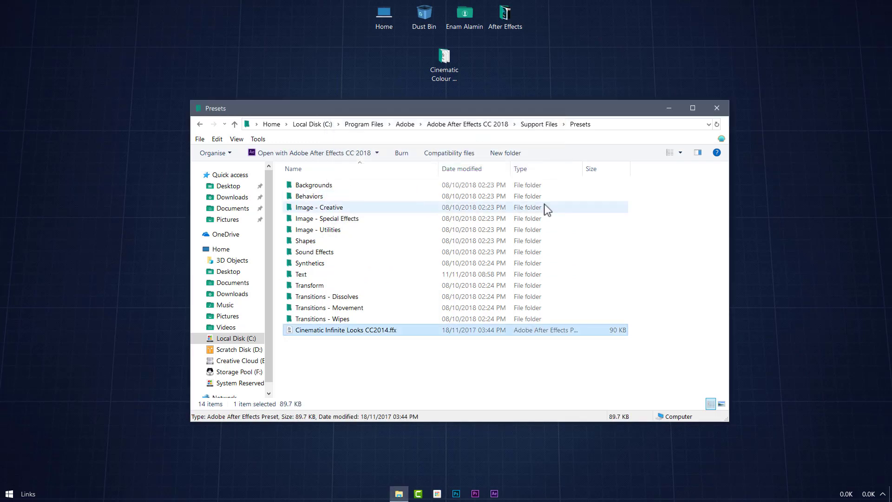
click(717, 108)
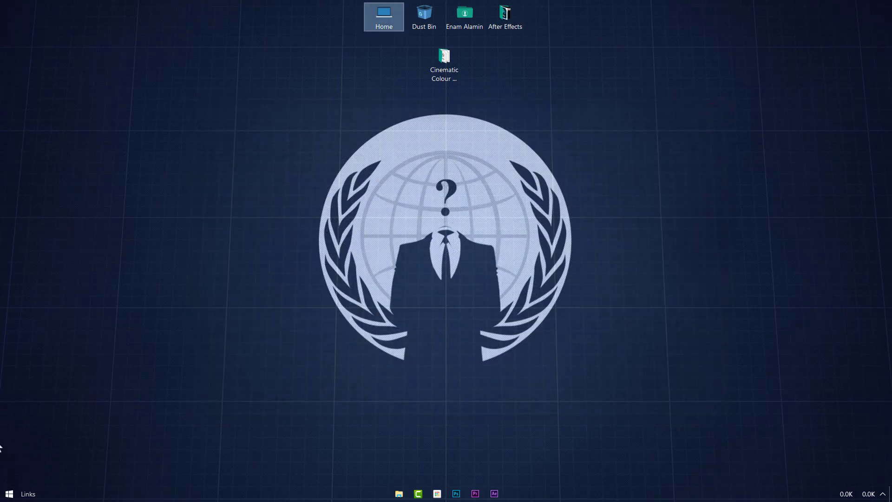
Launch Adobe After Effects CC 2018 and create a 1920 x 1080 composition named Comp 1 at 30 fps, lasting 30 seconds
click(9, 494)
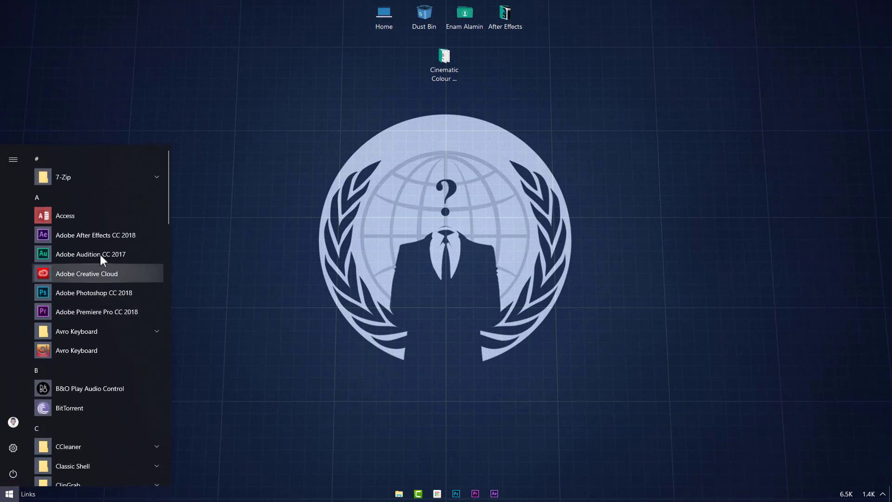
click(117, 234)
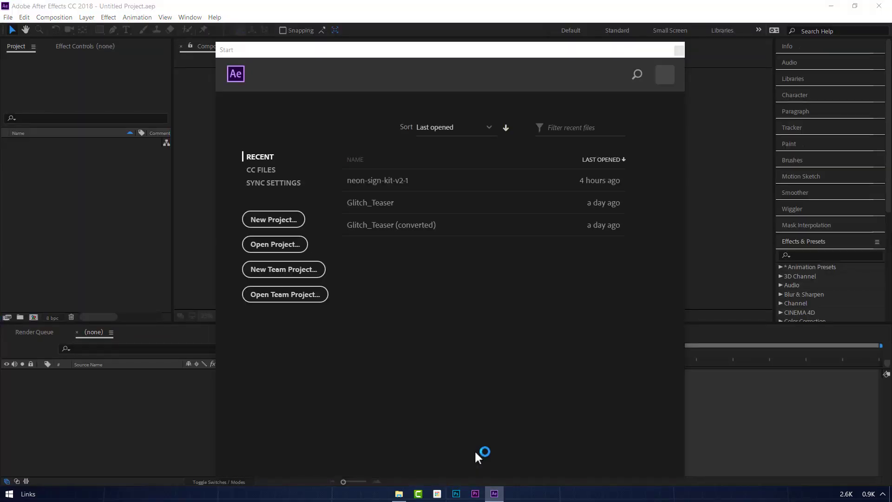
click(268, 218)
click(409, 200)
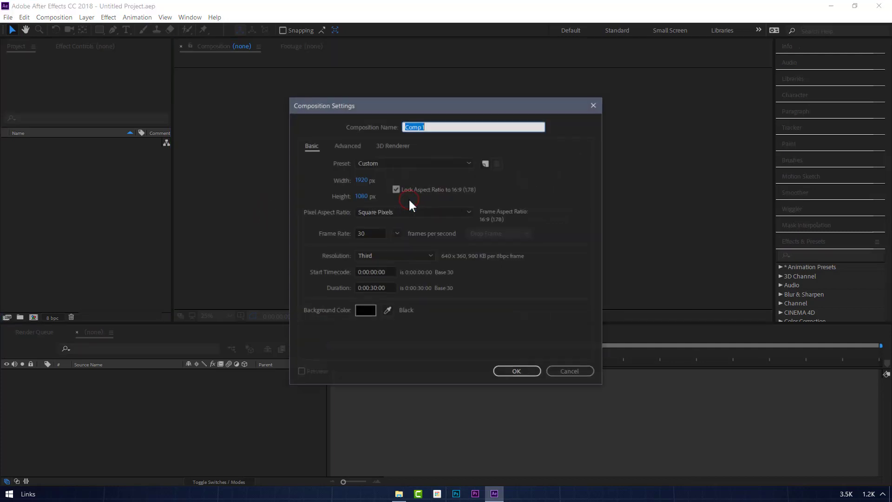
click(519, 372)
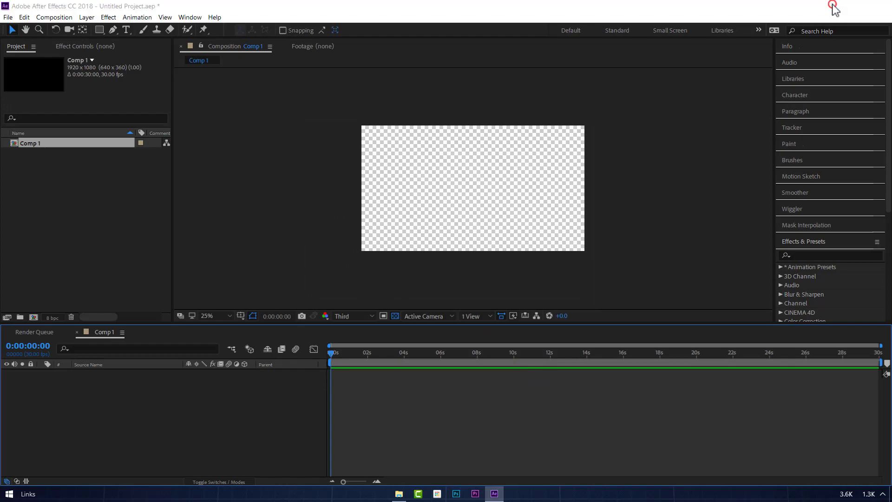
Bring London_Couple_1080p.mp4 from the Stock Footage folder into the Comp 1 timeline as a layer
click(831, 5)
click(399, 495)
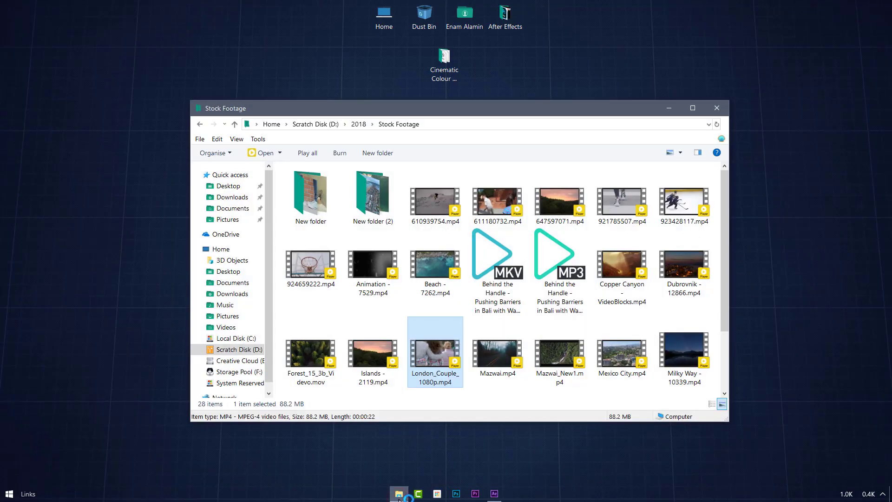
drag(435, 367, 211, 451)
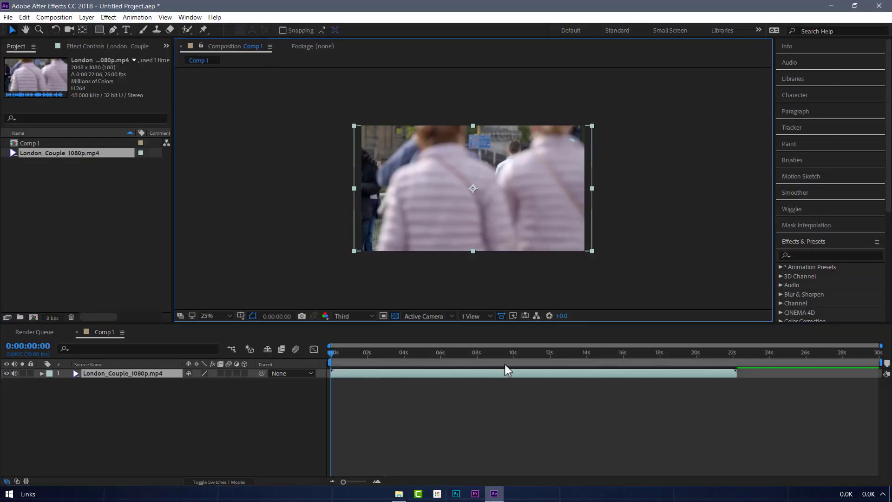
Cut away the part of the clip before 0:00:11:27 by splitting the layer, and move the remainder to the timeline start
click(513, 352)
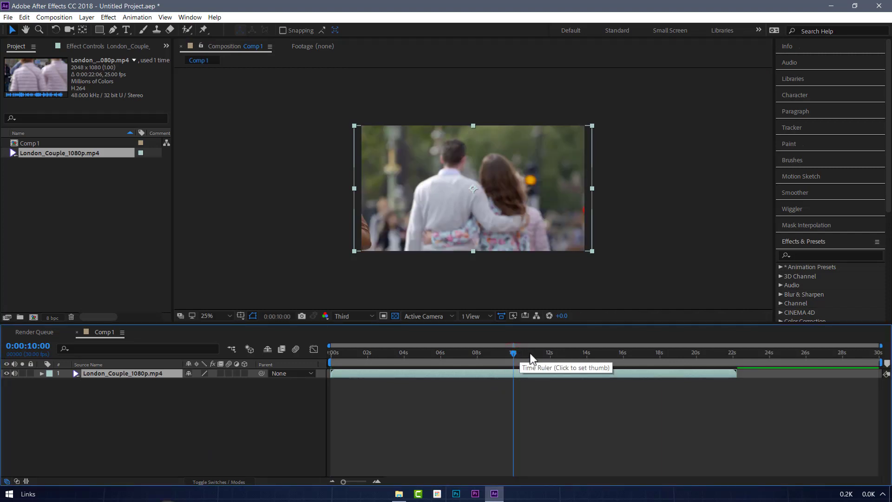
drag(516, 353, 549, 354)
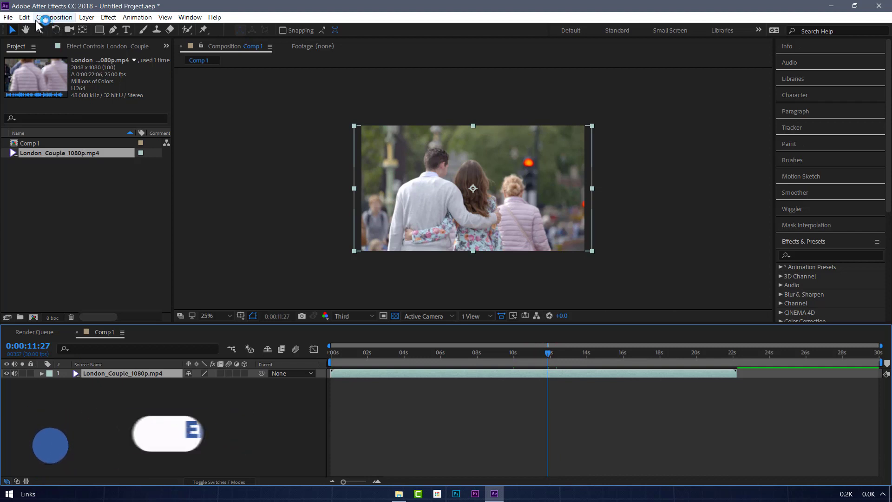
click(24, 17)
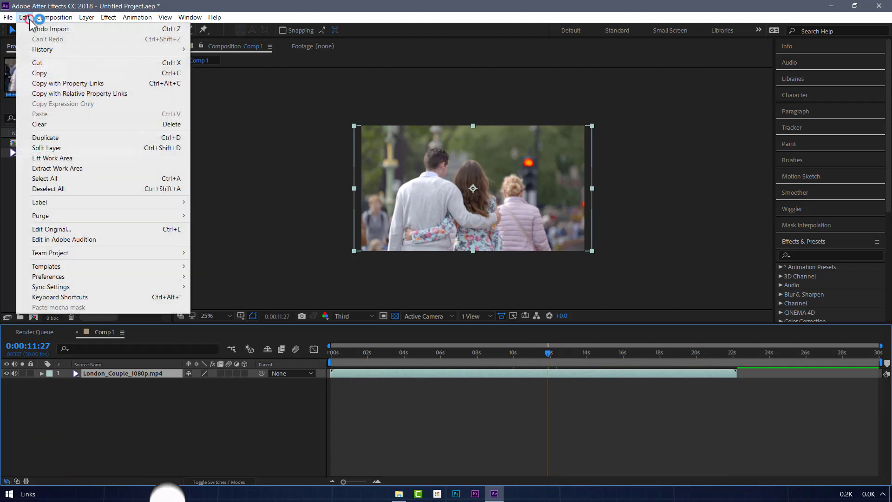
click(52, 148)
click(142, 381)
key(Delete)
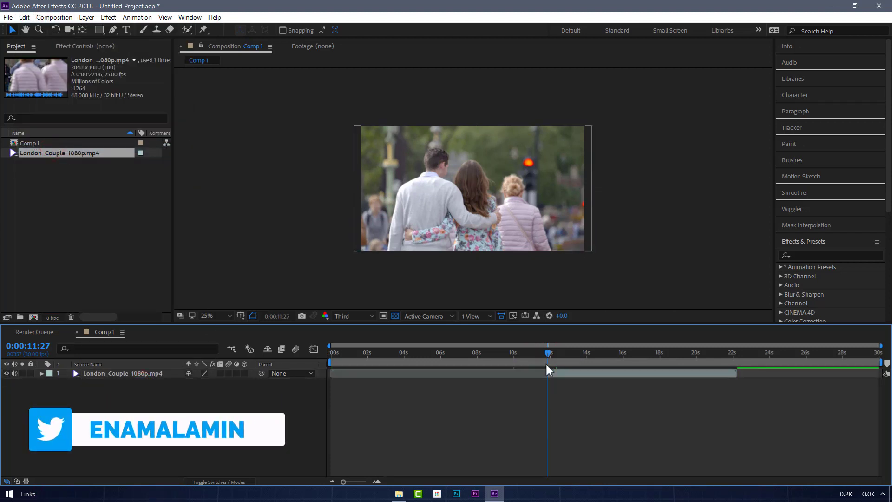
drag(569, 376, 350, 375)
click(335, 353)
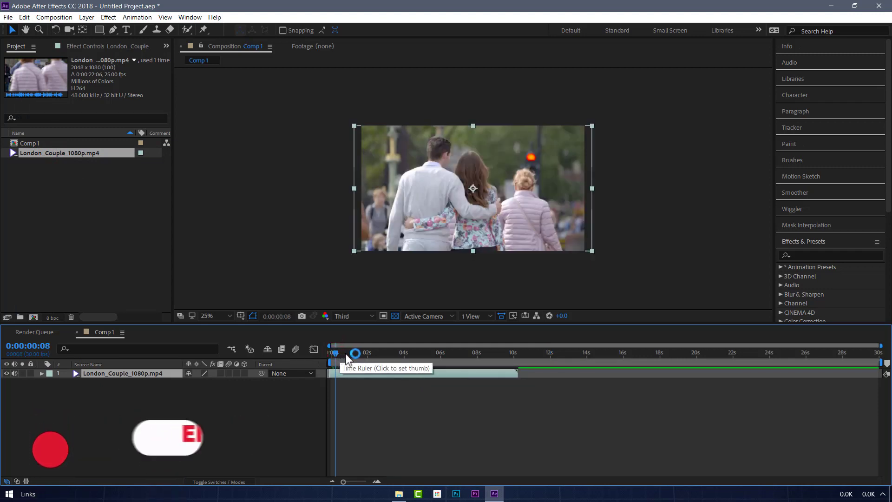
Search Effects & Presets for "Cinematic" and apply the Cinematic Infinite Looks CC2014 preset to the London_Couple_1080p.mp4 layer
click(201, 19)
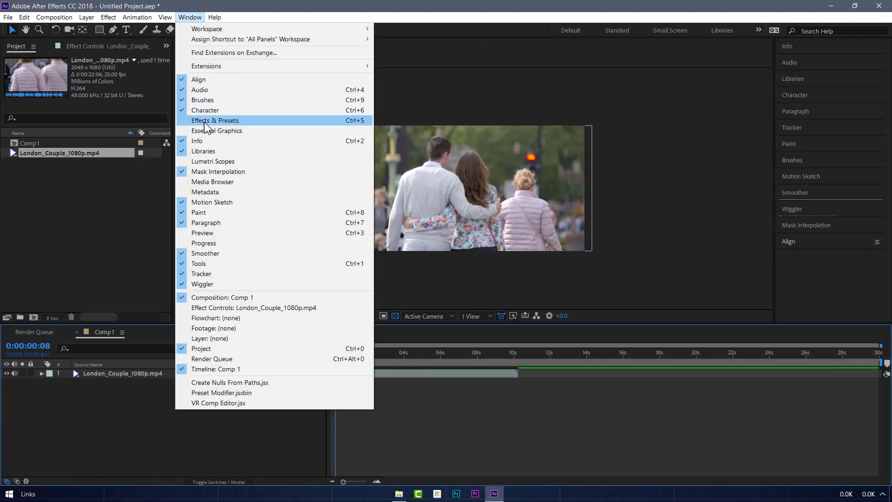
click(236, 122)
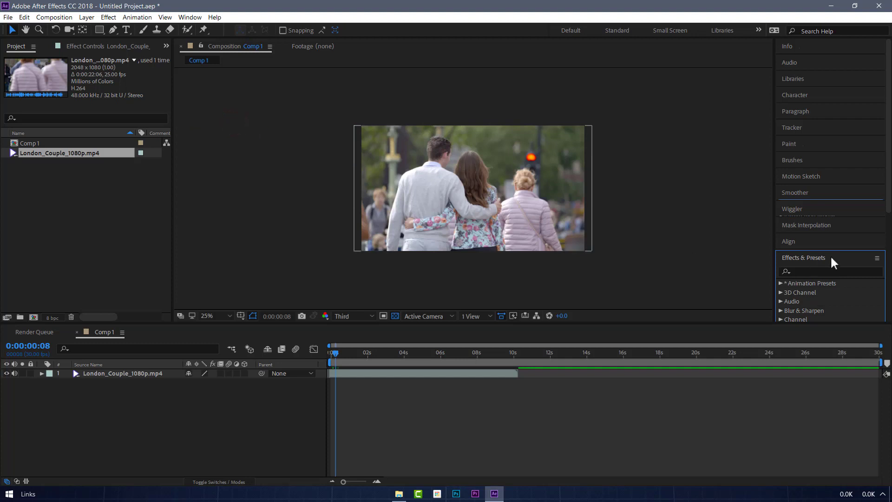
scroll(883, 204, down, 5)
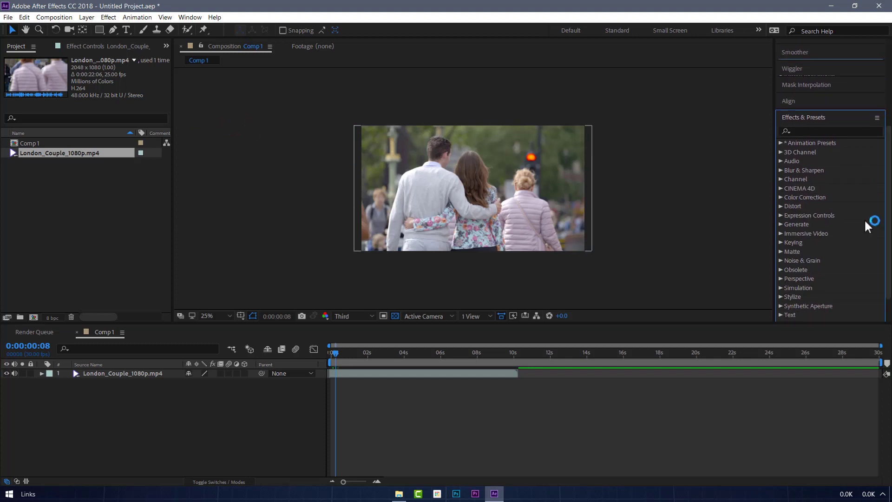
click(829, 132)
text(Cinematic)
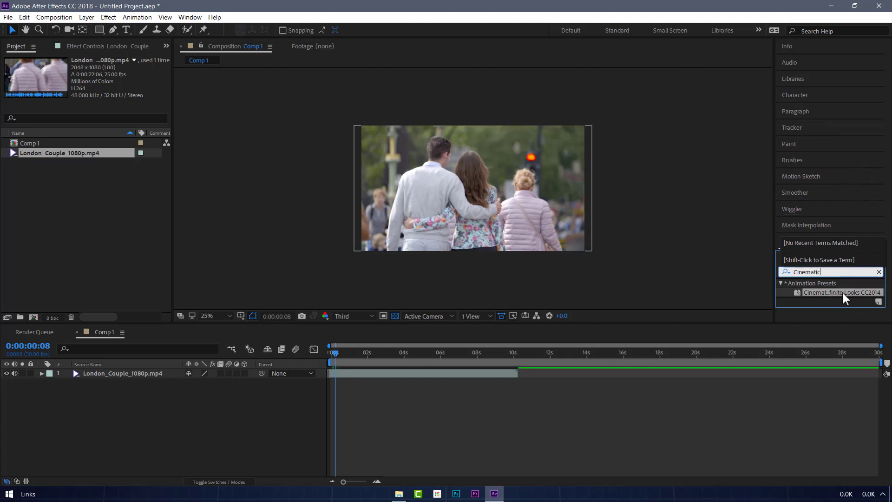
drag(844, 297, 135, 375)
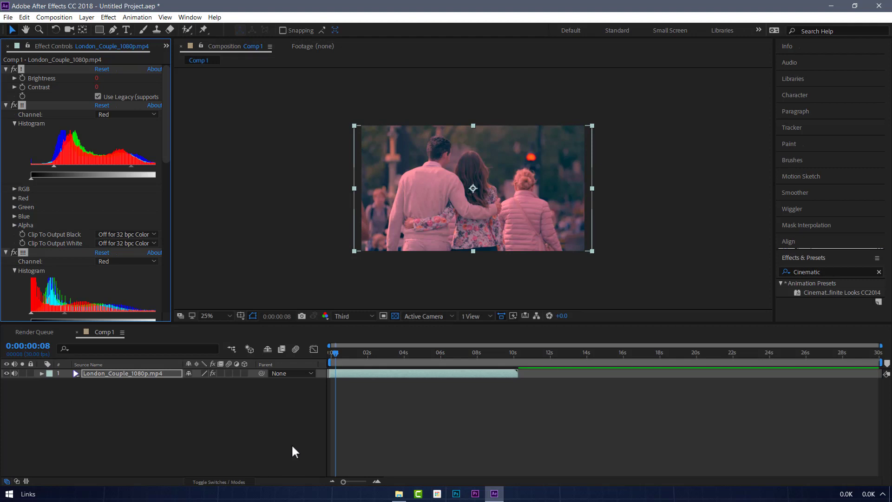
Collapse all effects on the layer, expand Infinite Looks, and set its Look # to about 140.35
drag(166, 153, 164, 241)
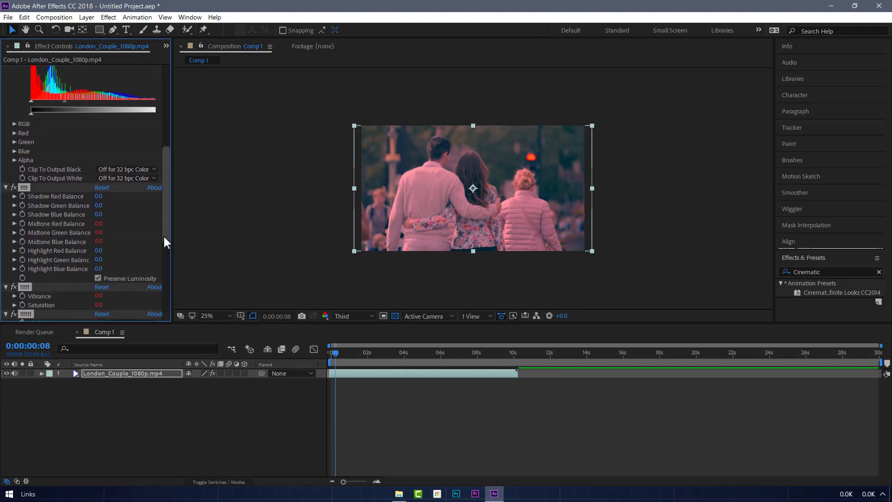
ctrl+click(5, 188)
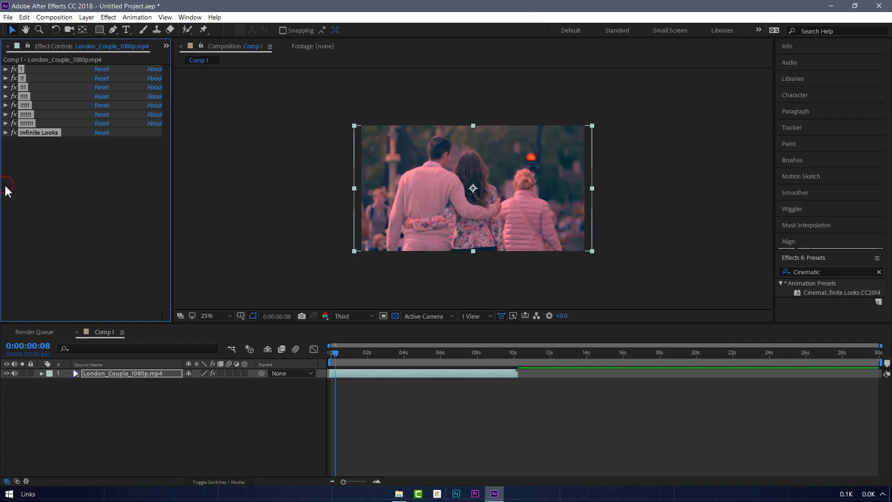
click(5, 134)
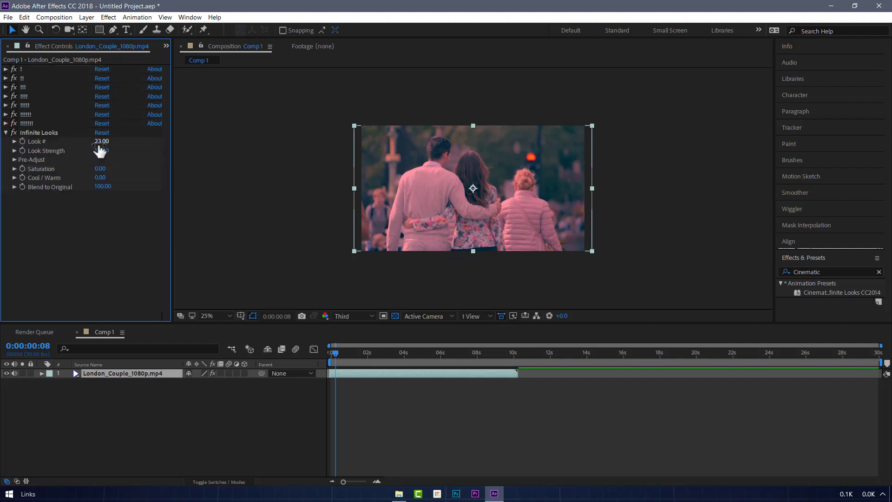
click(14, 142)
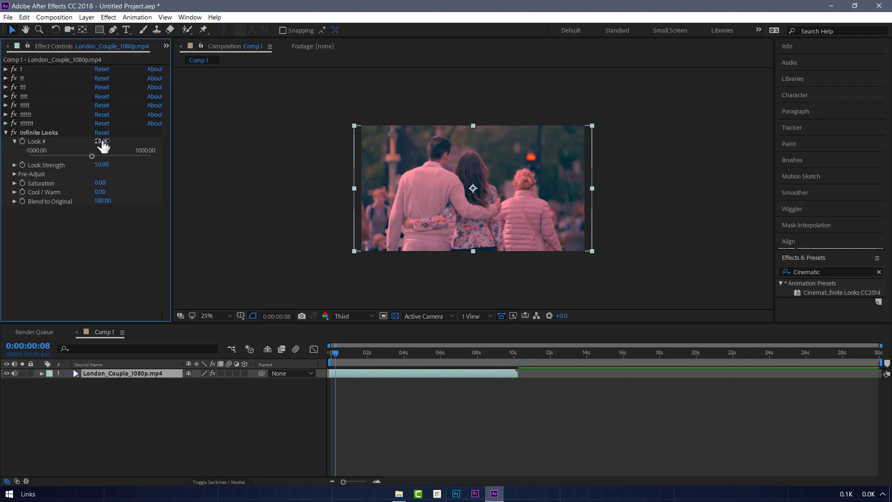
mouse_move(102, 141)
mouse_down()
mouse_move(113, 159)
mouse_move(59, 157)
mouse_move(98, 157)
mouse_up()
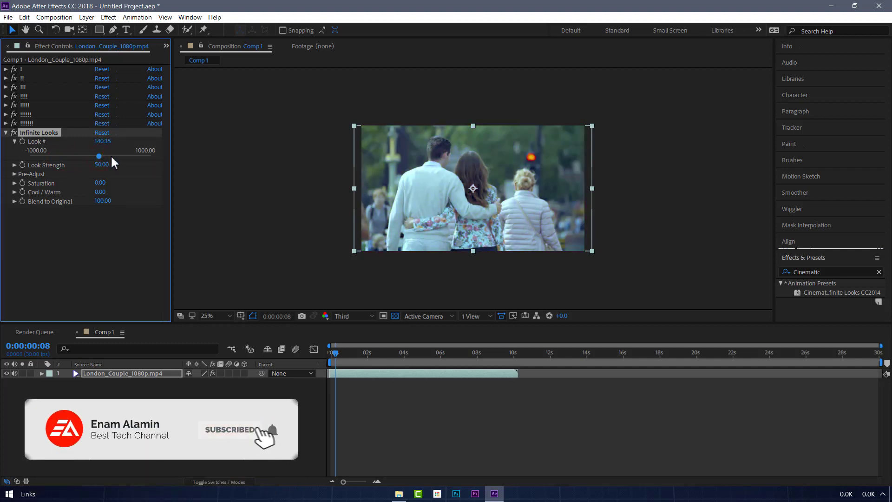
Set the Infinite Looks Look Strength to about 96.49 and compare the clip with its effects off and on
click(13, 165)
drag(88, 179, 147, 180)
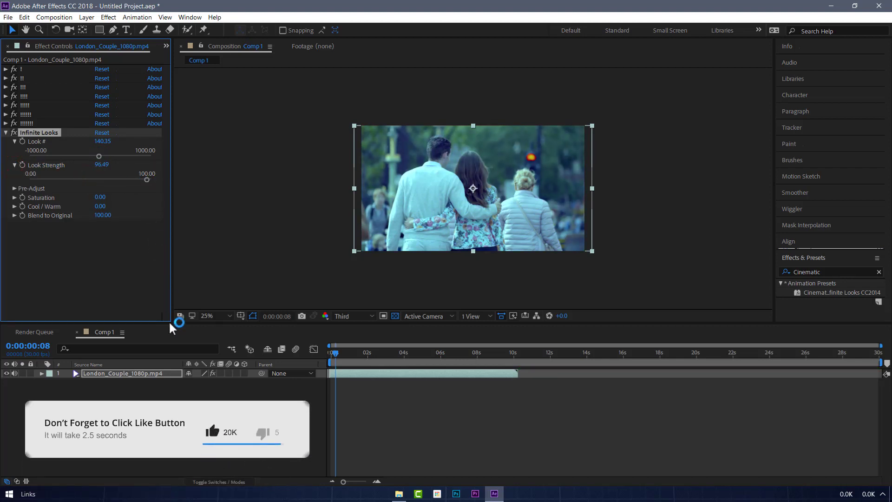
click(212, 373)
click(212, 373)
Set the Pre-Adjust values of Infinite Looks to Brightness -6.16, Contrast 9.00 and Gamma 1.11
click(14, 188)
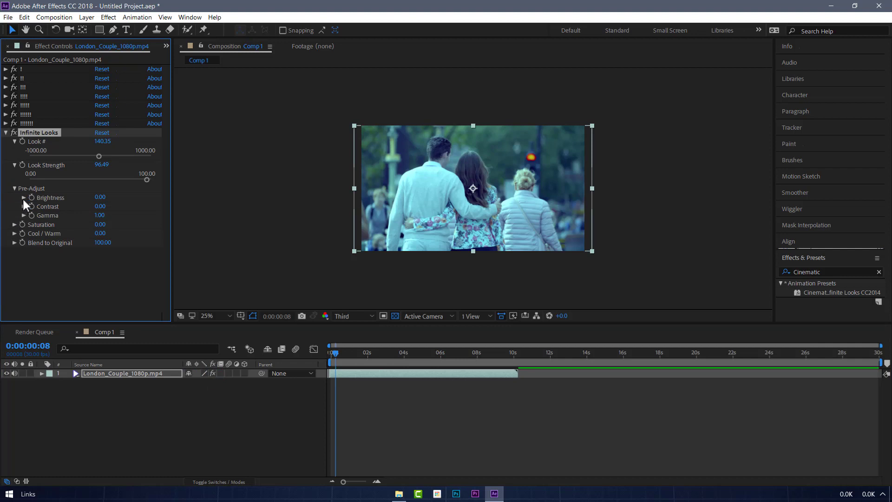
click(23, 198)
mouse_move(96, 214)
mouse_down()
mouse_move(111, 215)
mouse_move(93, 212)
mouse_up()
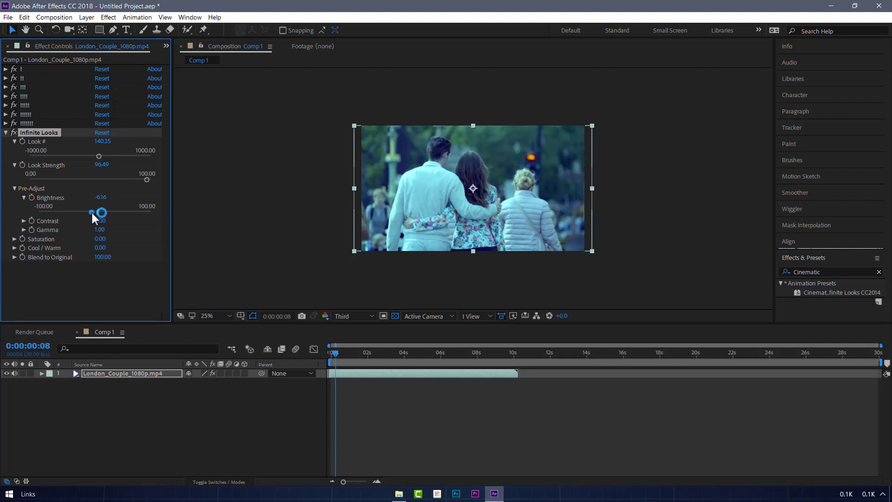
click(24, 221)
drag(94, 235, 99, 235)
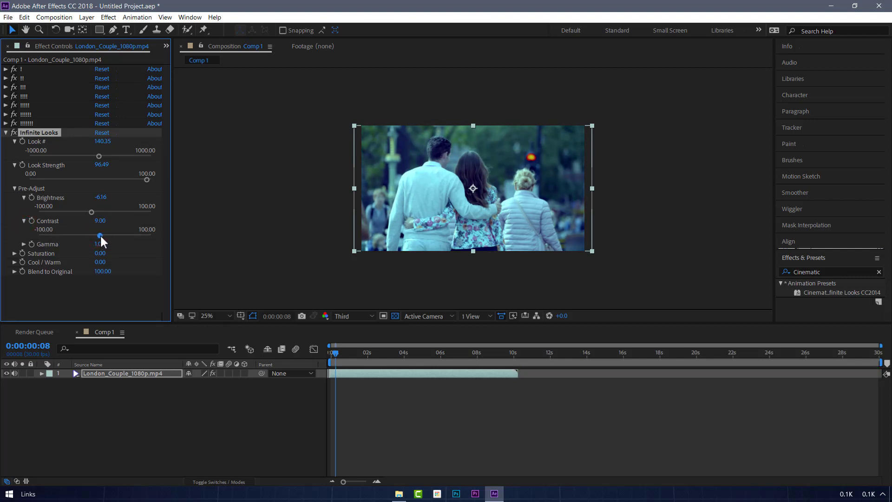
click(24, 244)
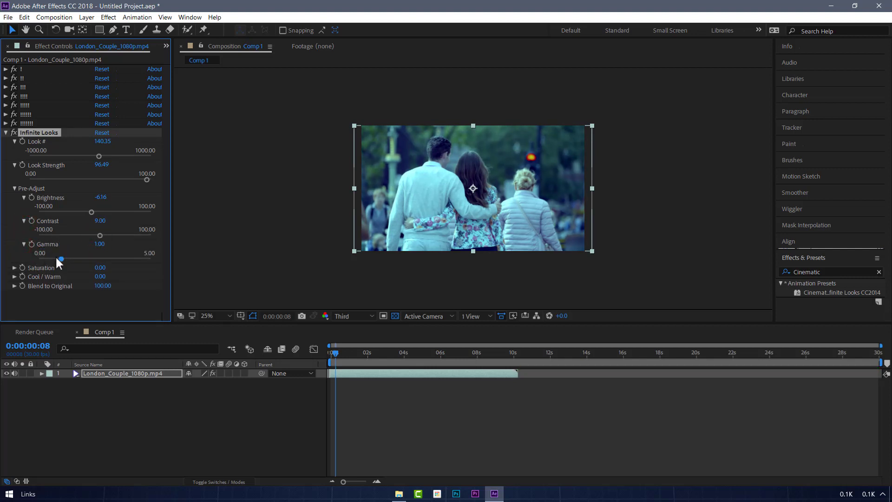
drag(60, 257, 64, 260)
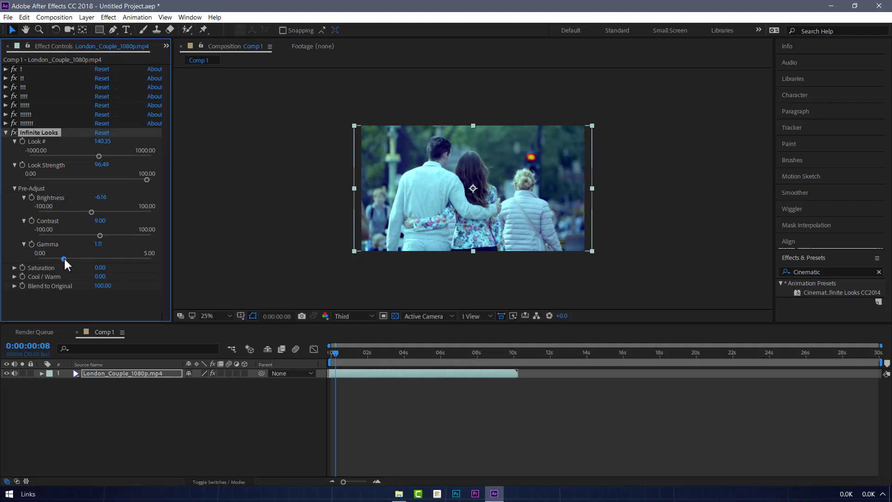
Set the Infinite Looks Saturation to 4.39 and, after trying a cooler tone, Cool / Warm to 53.51
click(15, 268)
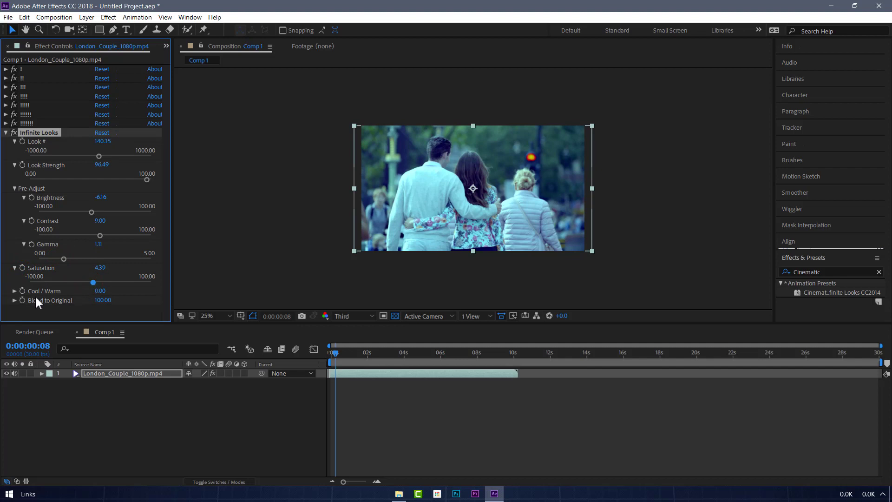
click(14, 290)
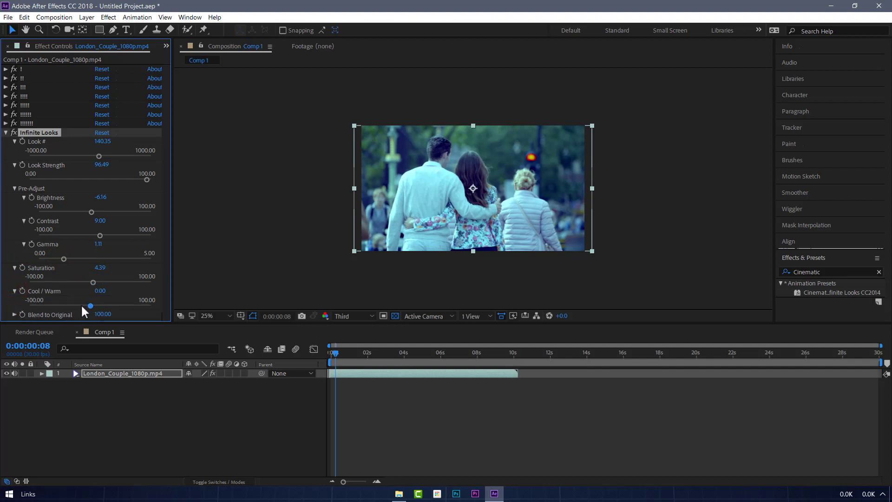
click(70, 307)
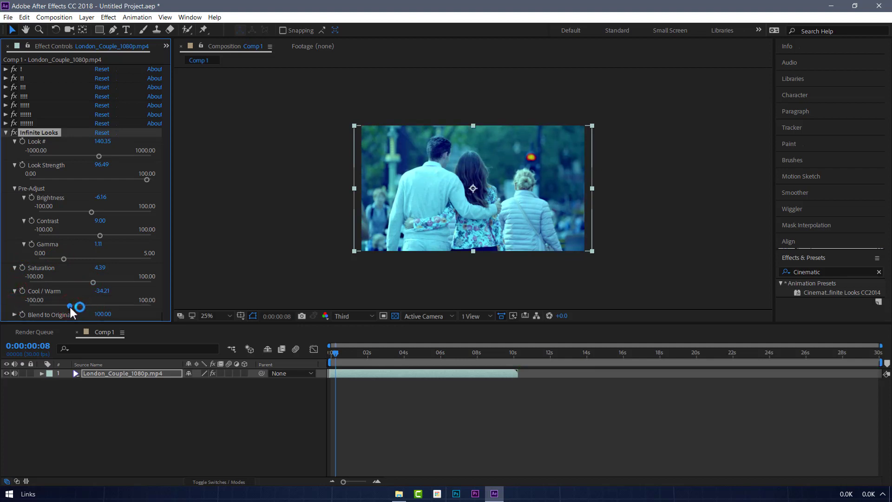
click(123, 306)
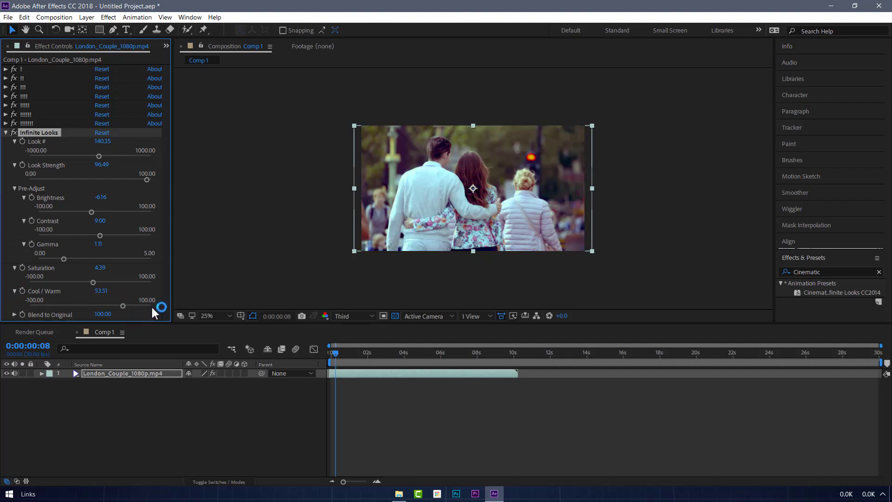
Try lowering Blend to Original to 0 in Infinite Looks and return it to 100
click(15, 315)
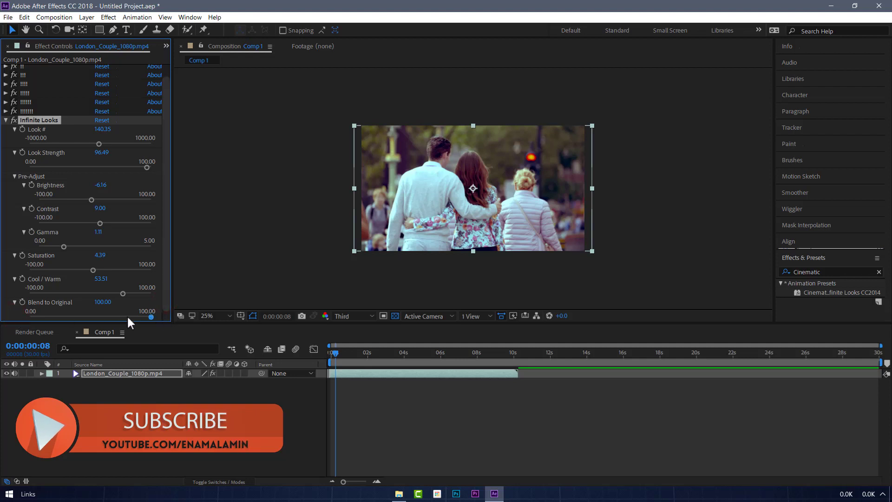
click(85, 316)
click(30, 317)
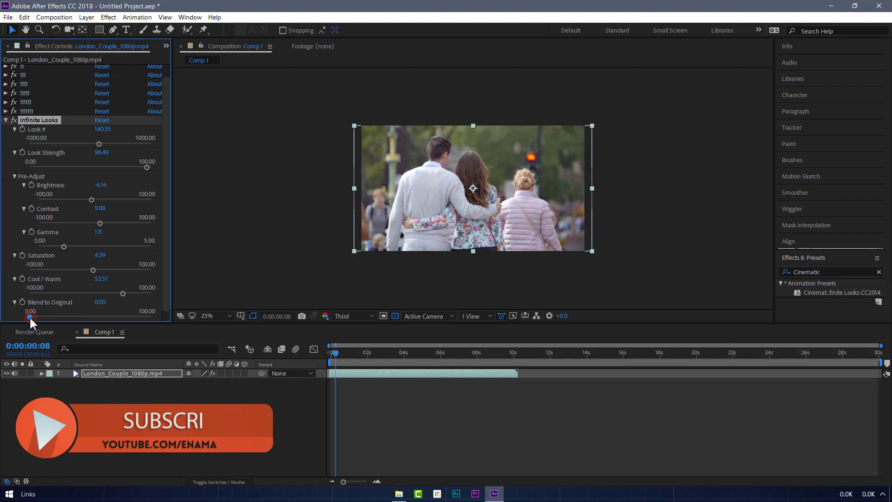
drag(29, 317, 179, 326)
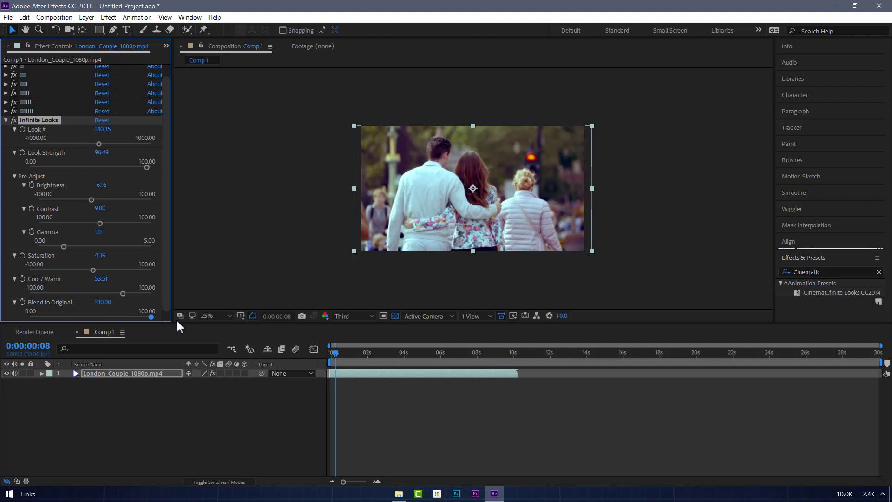
Collapse Infinite Looks and toggle the London_Couple_1080p.mp4 layer's effects to compare the graded clip with the original
click(20, 129)
click(6, 121)
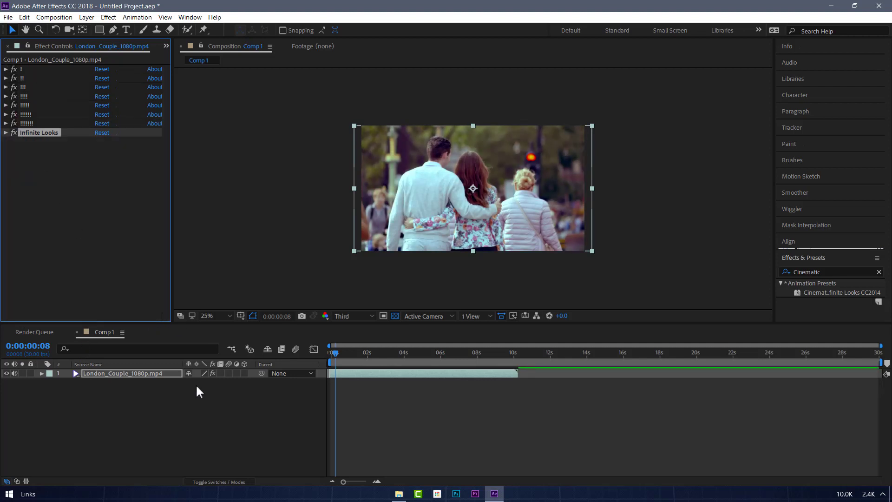
click(214, 373)
click(213, 374)
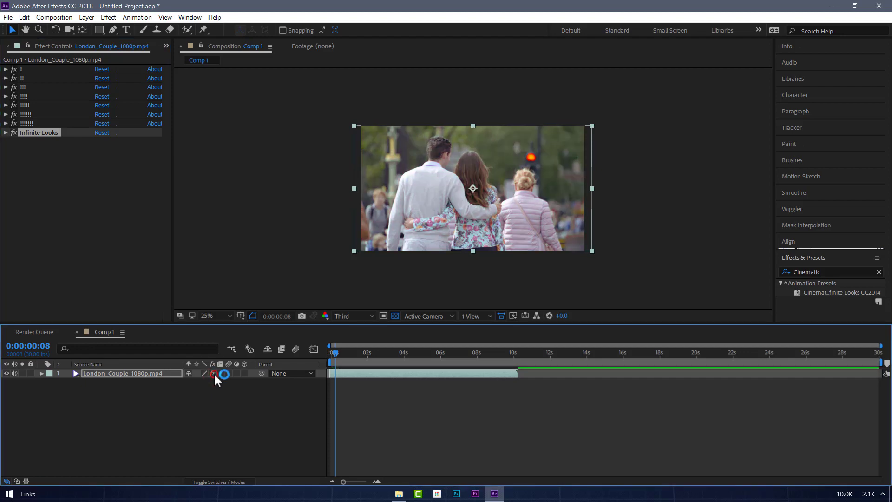
click(213, 374)
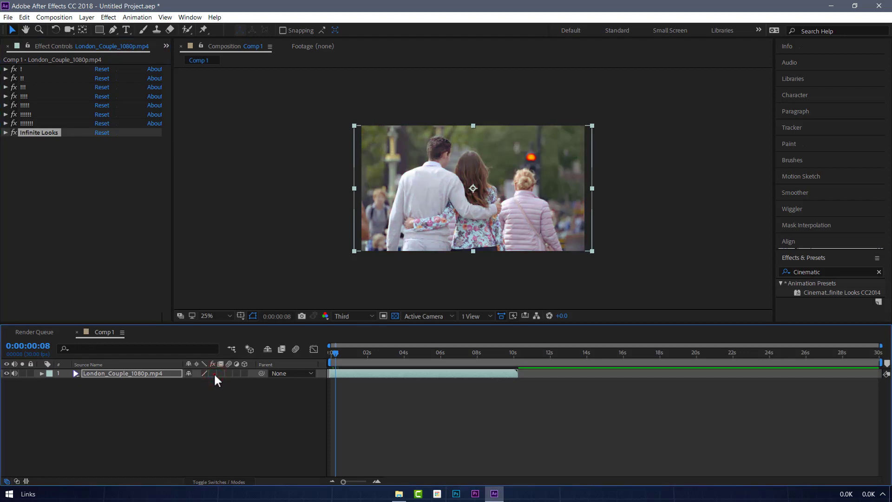